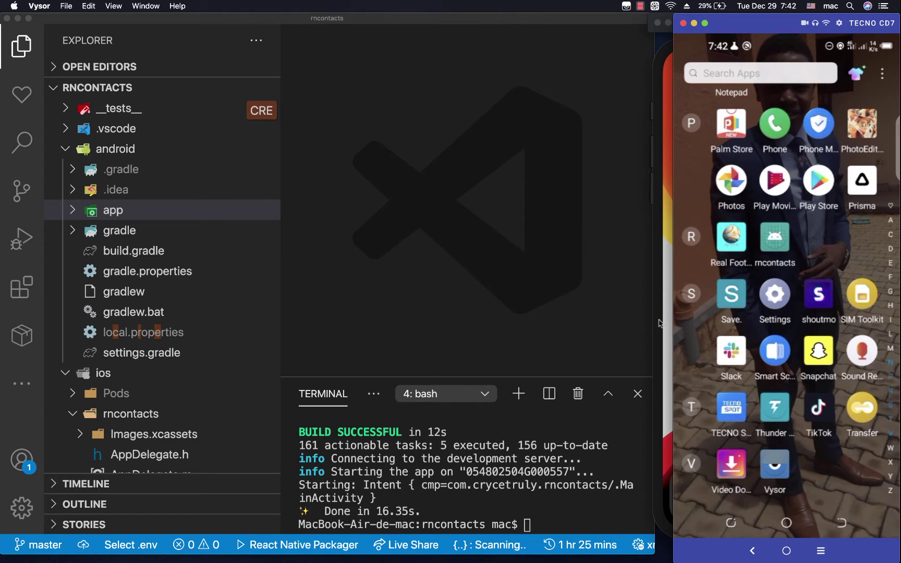
# - Highlight the app's package name in the build output, then hide the Vysor phone mirror
pyautogui.moveTo(451, 486); pyautogui.dragTo(551, 485)
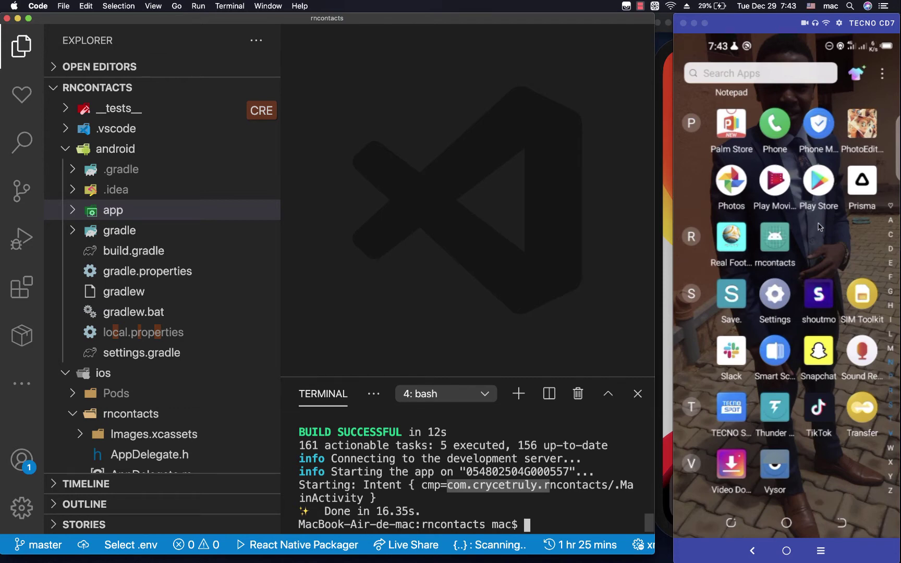
pyautogui.click(693, 22)
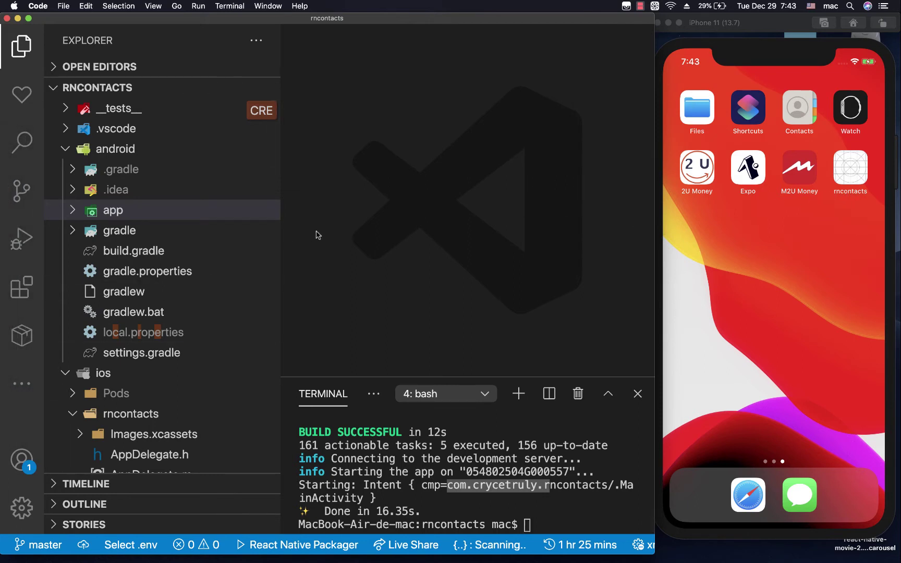
# - Change app_name in strings.xml from rncontacts to 'RN Contacts' and save
pyautogui.press('super+p')
pyautogui.write('strin')
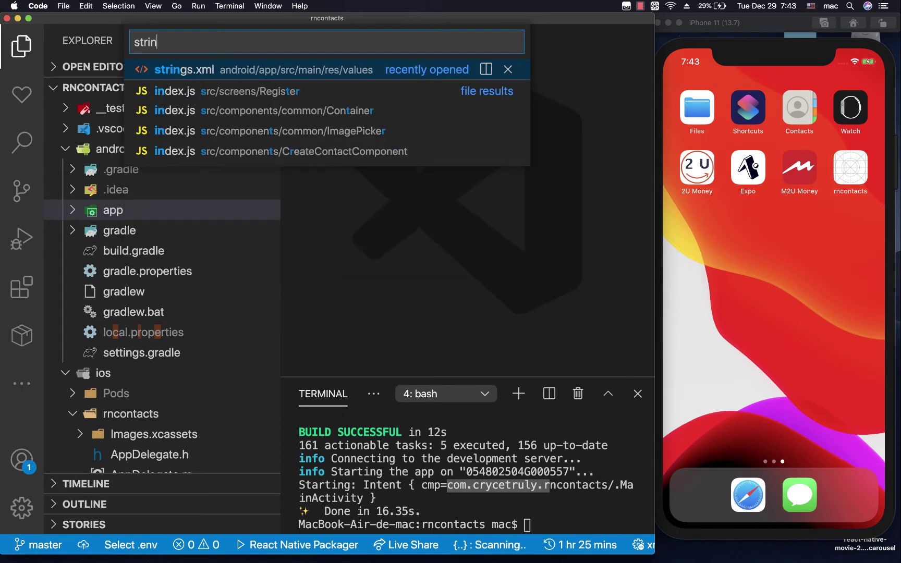
pyautogui.write('gs')
pyautogui.press('Return')
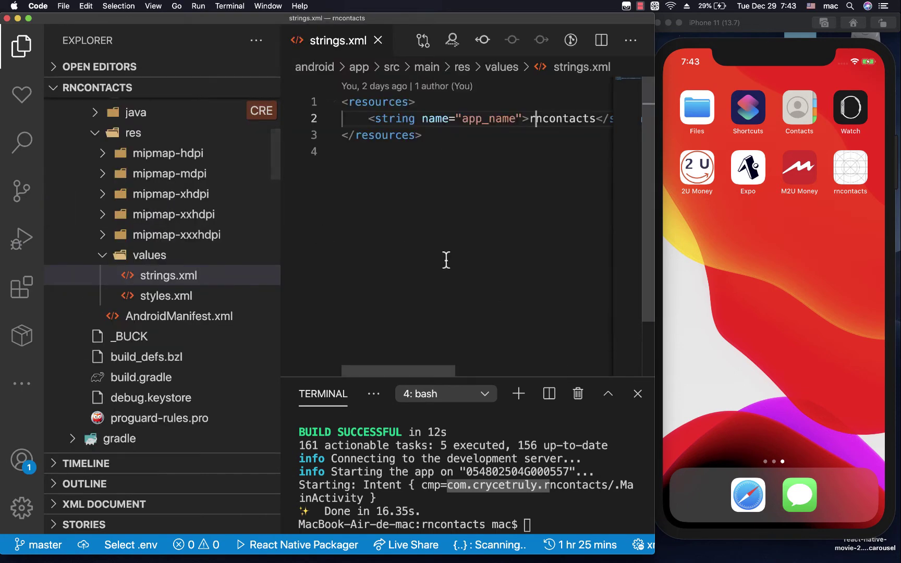
pyautogui.hscroll(3, 446, 261)
pyautogui.click(512, 190)
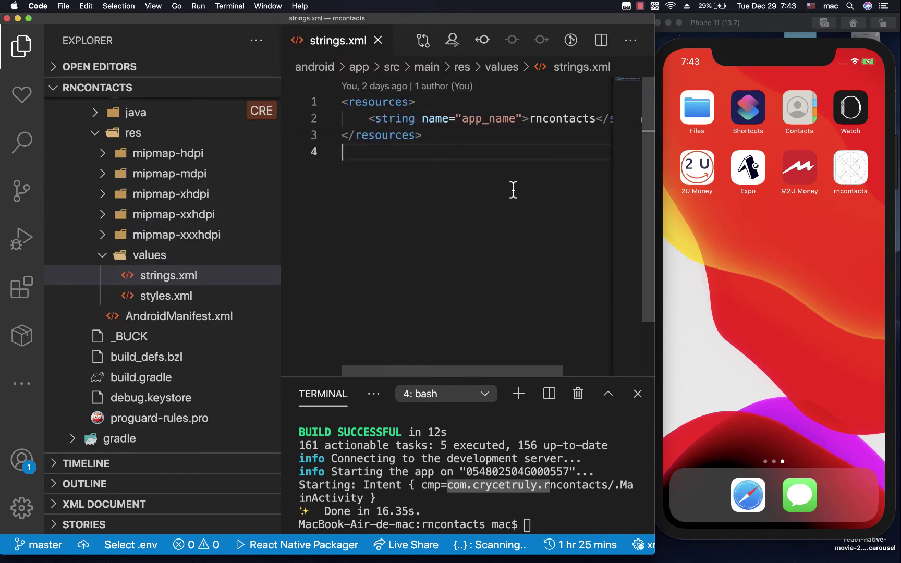
pyautogui.doubleClick(547, 118)
pyautogui.write('RN ')
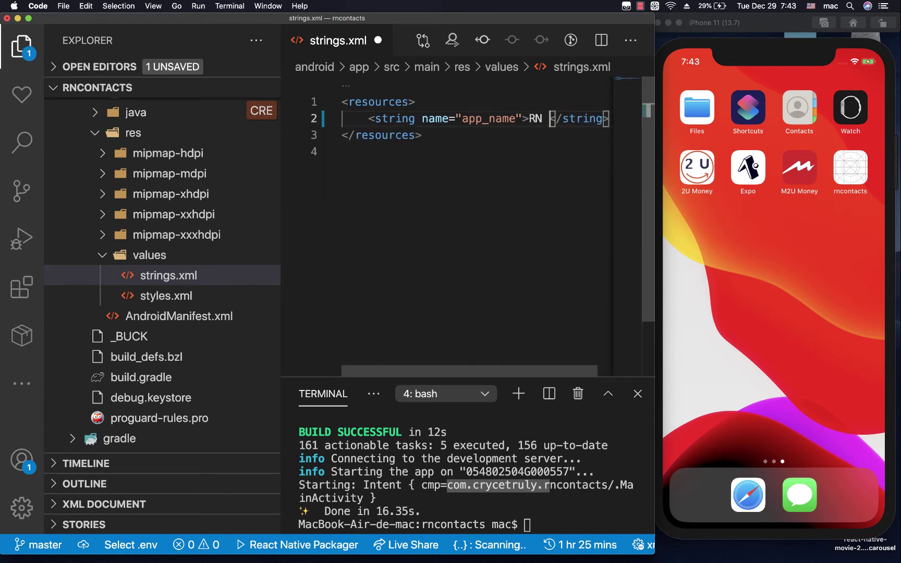
pyautogui.write('Contac')
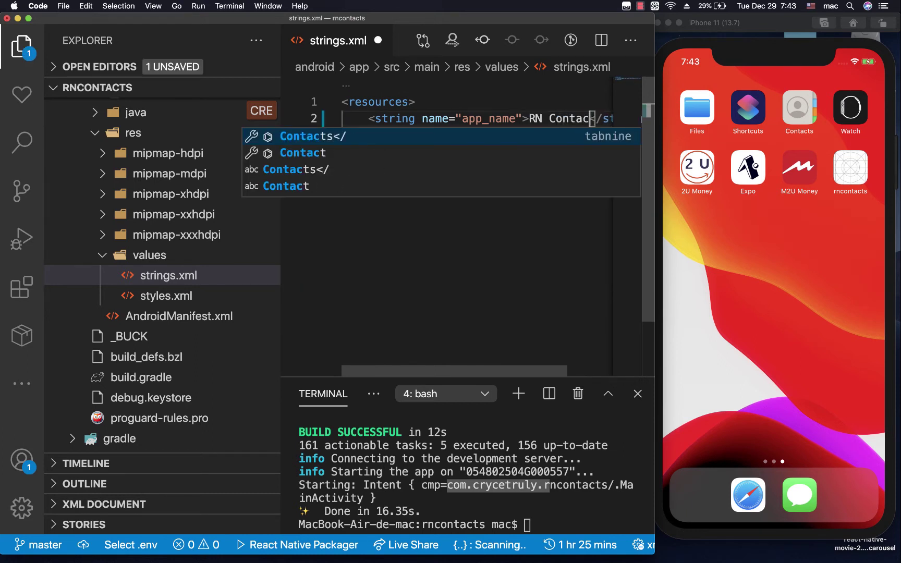
pyautogui.write('ts')
pyautogui.press('super+s')
pyautogui.press('Escape')
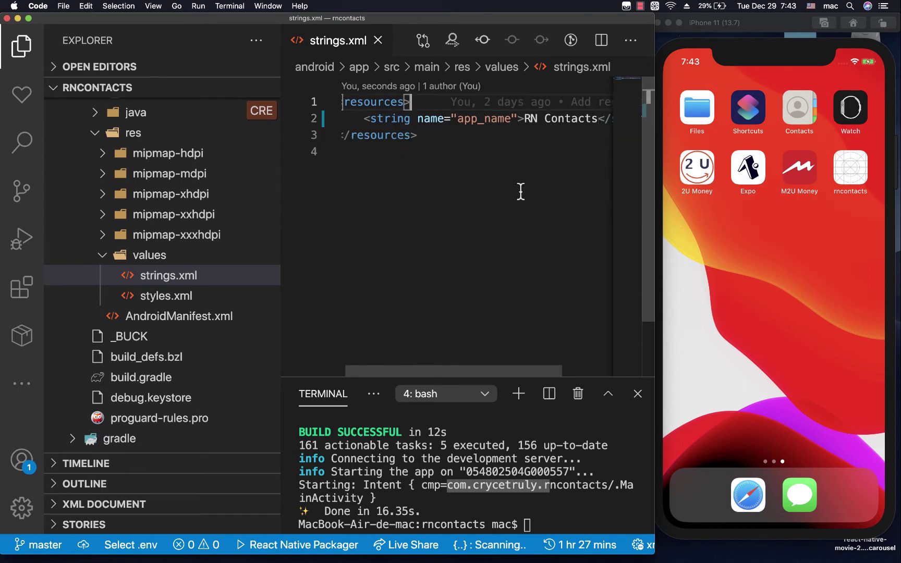
# - Start the Android rebuild with yarn android in the terminal
pyautogui.click(508, 464)
pyautogui.write('yarn android')
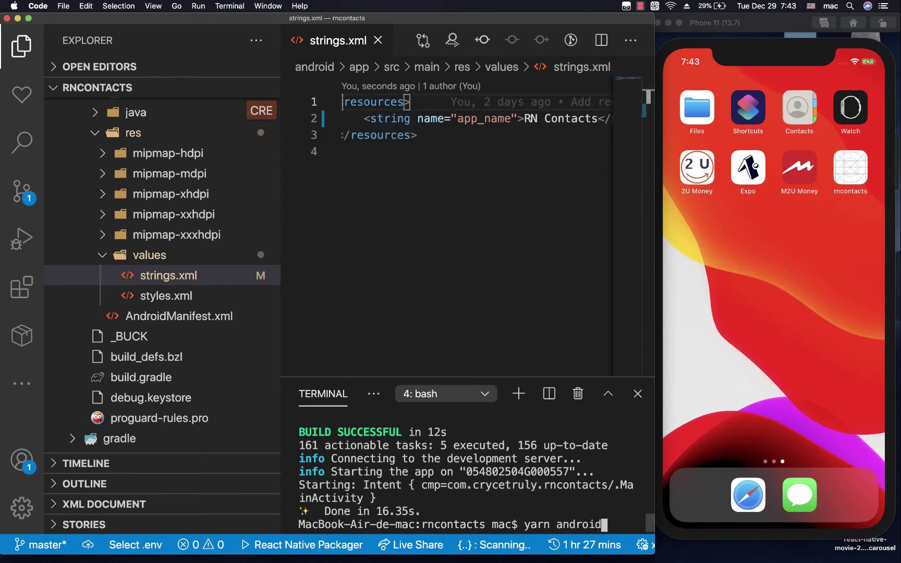
pyautogui.press('Return')
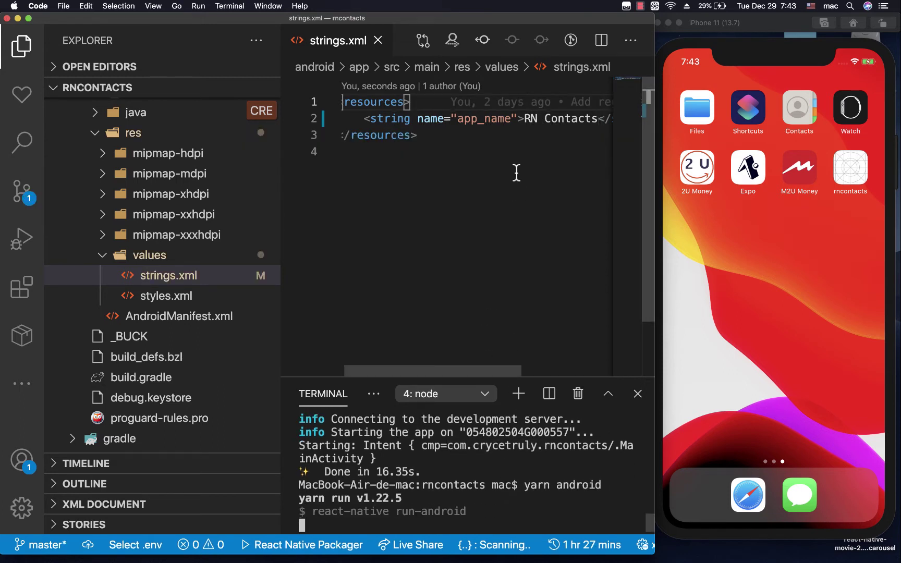
pyautogui.click(516, 172)
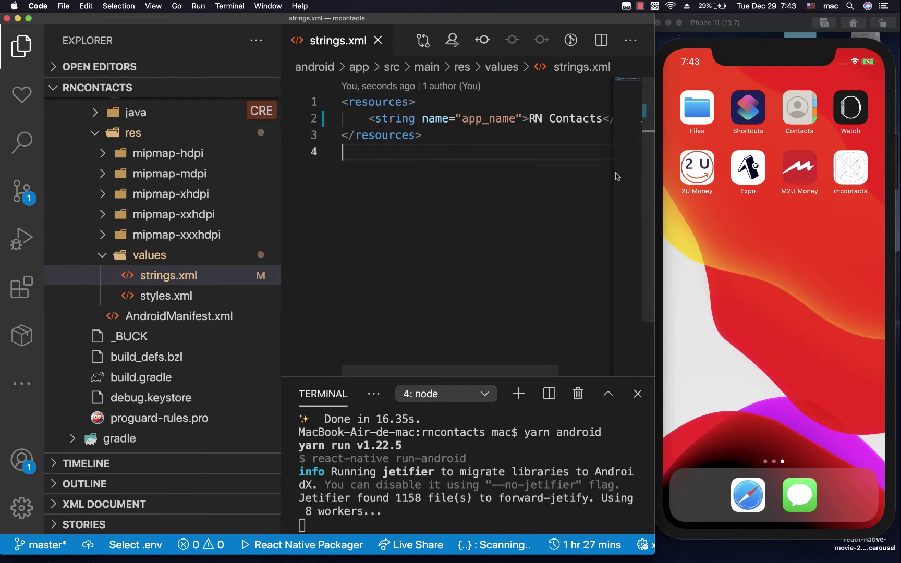
# - Edit CFBundleDisplayName in Info.plist to 'RN Contacts' and save the file
pyautogui.press('super+p')
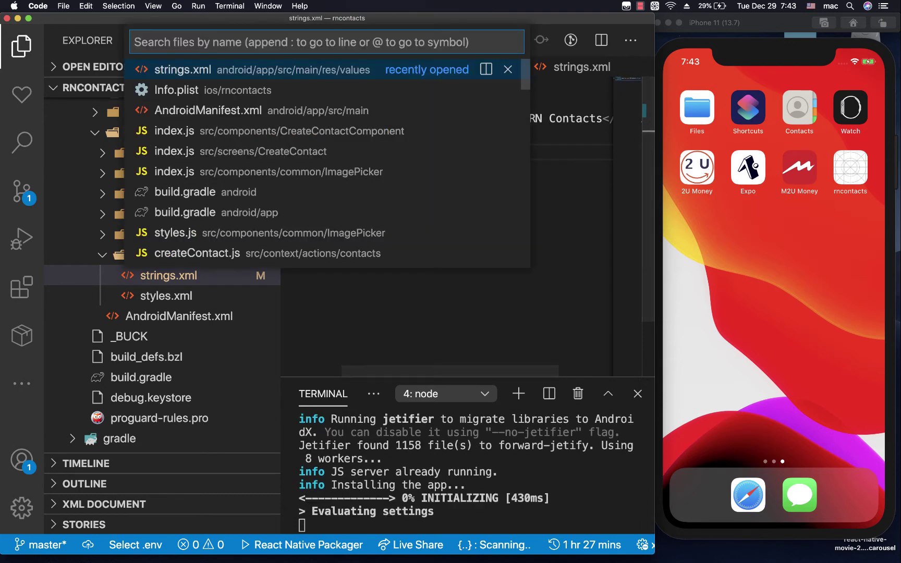
pyautogui.write('info')
pyautogui.press('Return')
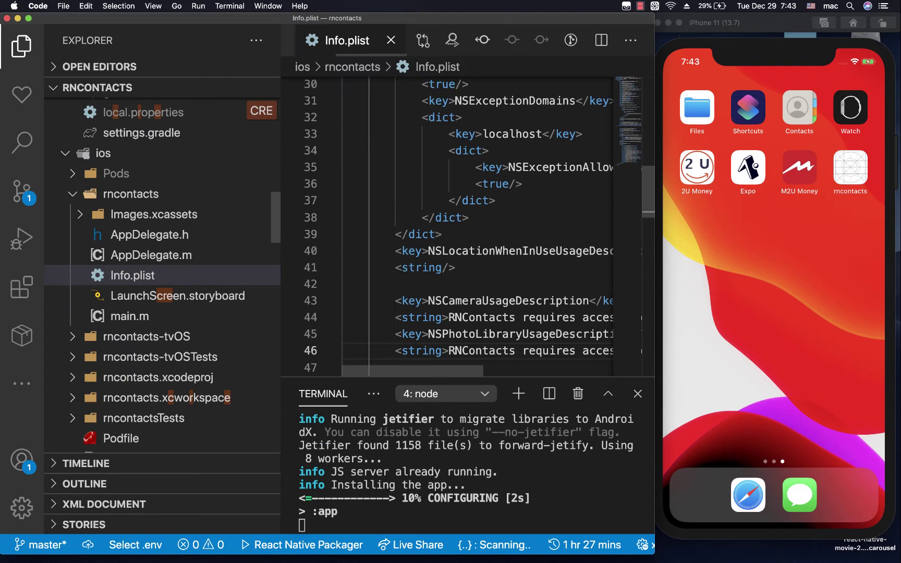
pyautogui.scroll(5, 556, 229)
pyautogui.scroll(5, 556, 229)
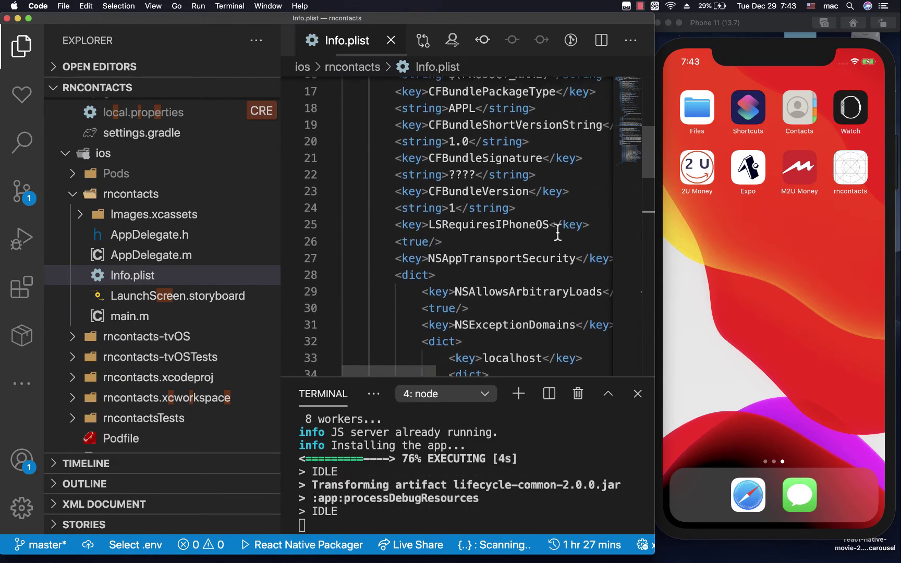
pyautogui.scroll(5, 556, 232)
pyautogui.scroll(3, 556, 232)
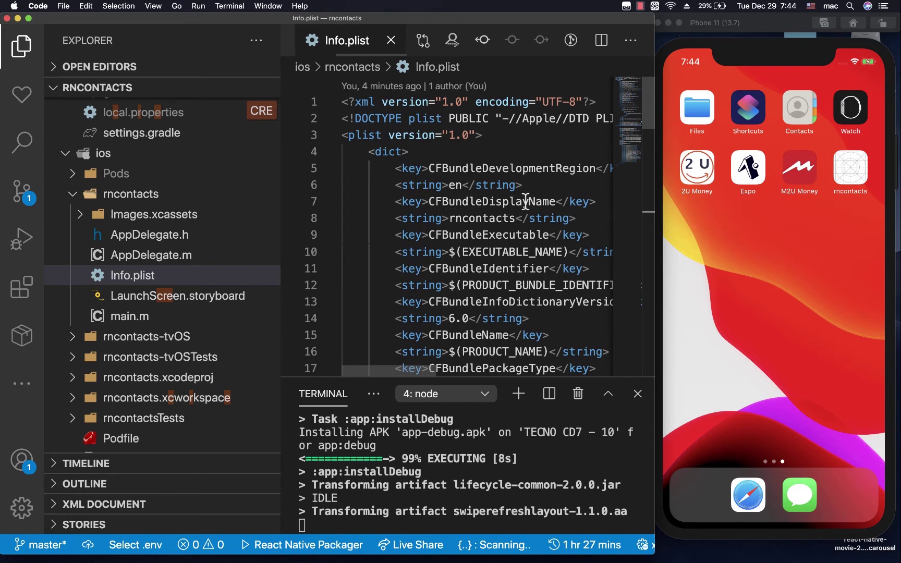
pyautogui.click(461, 218)
pyautogui.press('BackSpace')
pyautogui.press('BackSpace')
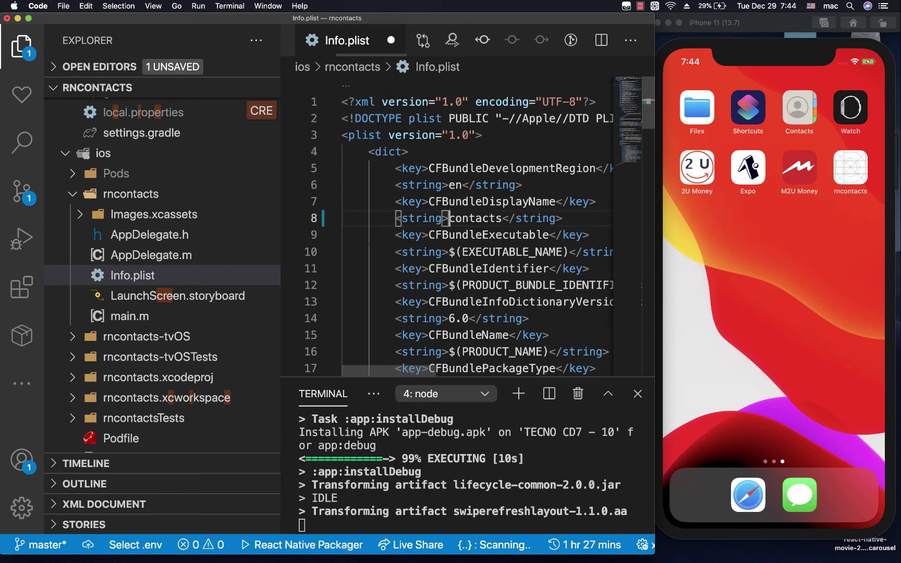
pyautogui.write('TN C')
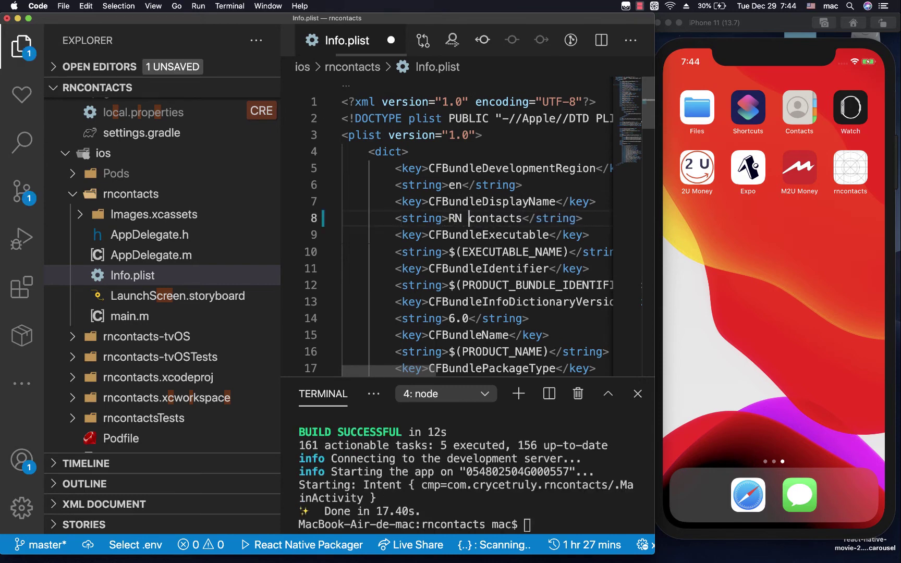
pyautogui.press('Delete')
pyautogui.press('cmd+s')
# - Edit the terminal command from yarn android to yarn ios and run the iOS build
pyautogui.click(470, 484)
pyautogui.write('yarn android')
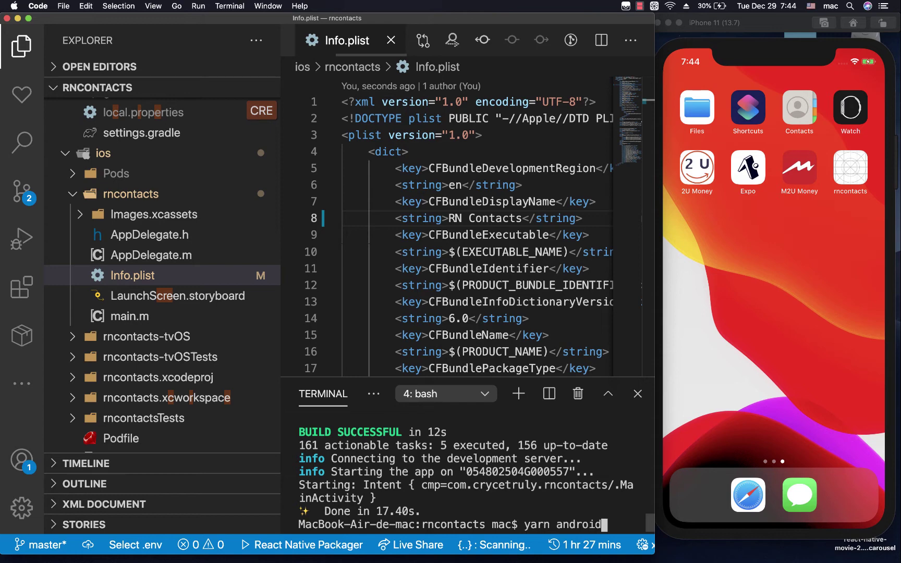
pyautogui.press('BackSpace')
pyautogui.press('BackSpace')
pyautogui.press('BackSpace')
pyautogui.write('ios')
pyautogui.press('Return')
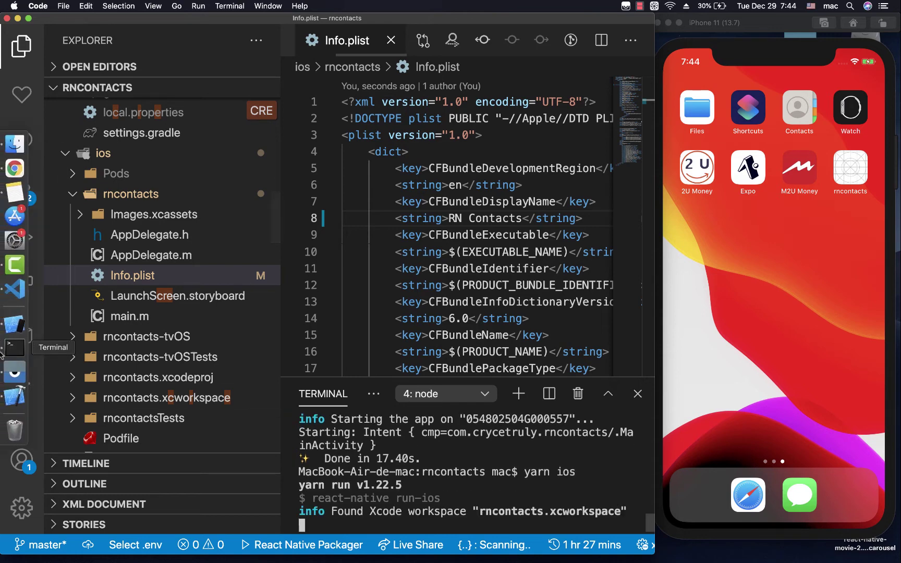
# - Check the renamed app in the Android app drawer via Vysor, then minimize the mirror
pyautogui.click(14, 372)
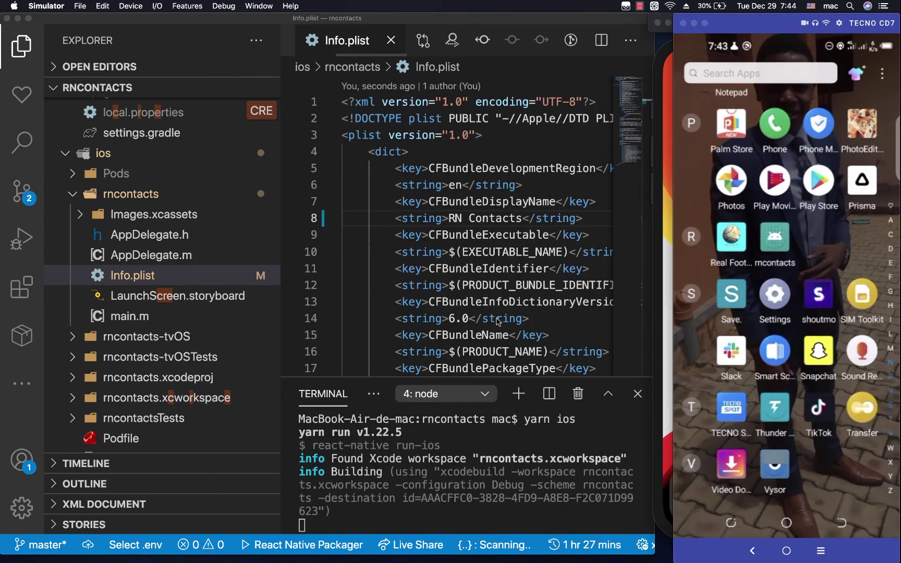
pyautogui.click(787, 526)
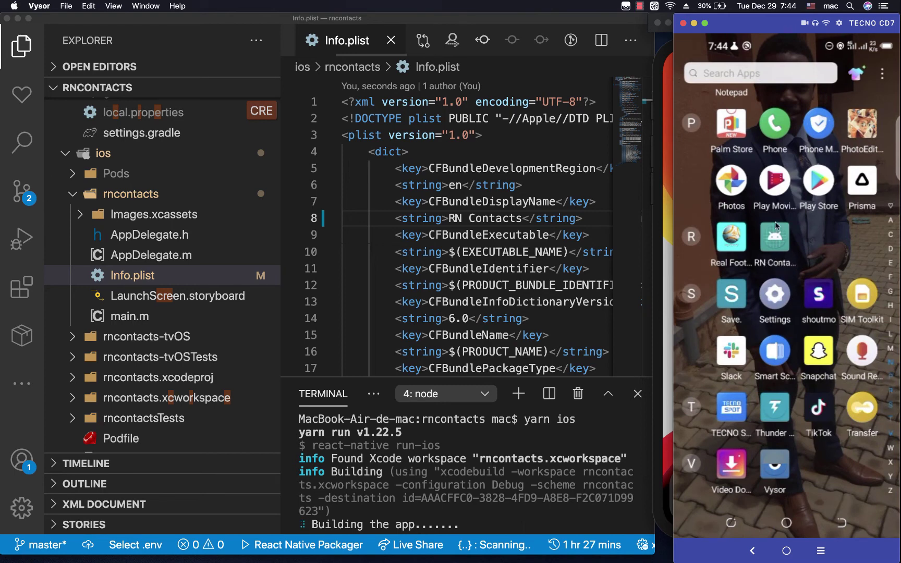
pyautogui.click(693, 23)
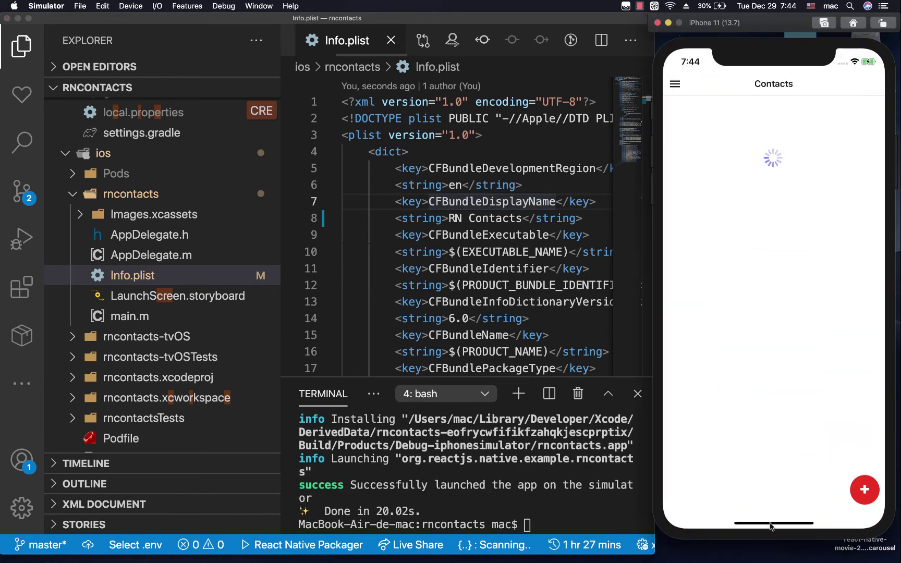
# - Swipe to the iPhone home screen showing 'RN Contacts', then close the Info.plist and strings.xml tabs
pyautogui.moveTo(771, 522); pyautogui.dragTo(781, 339)
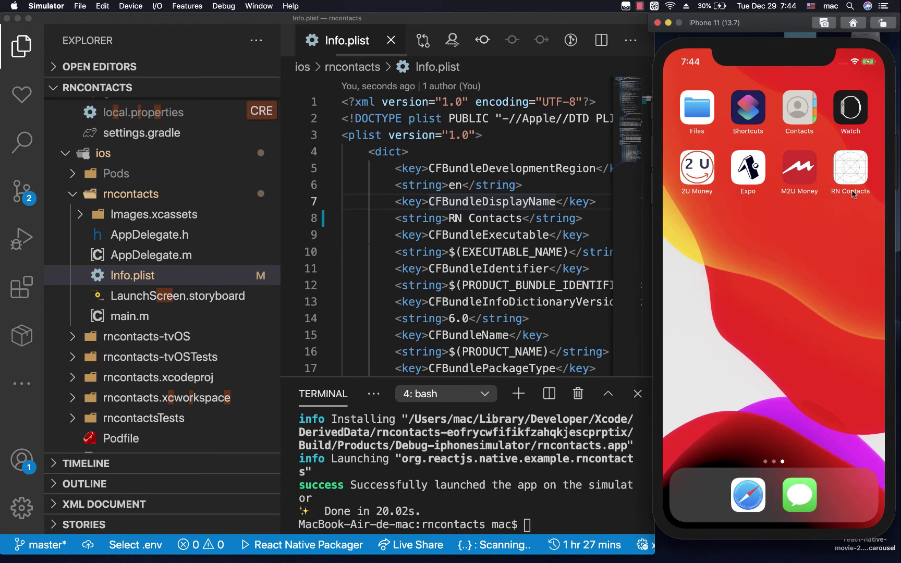
pyautogui.click(392, 40)
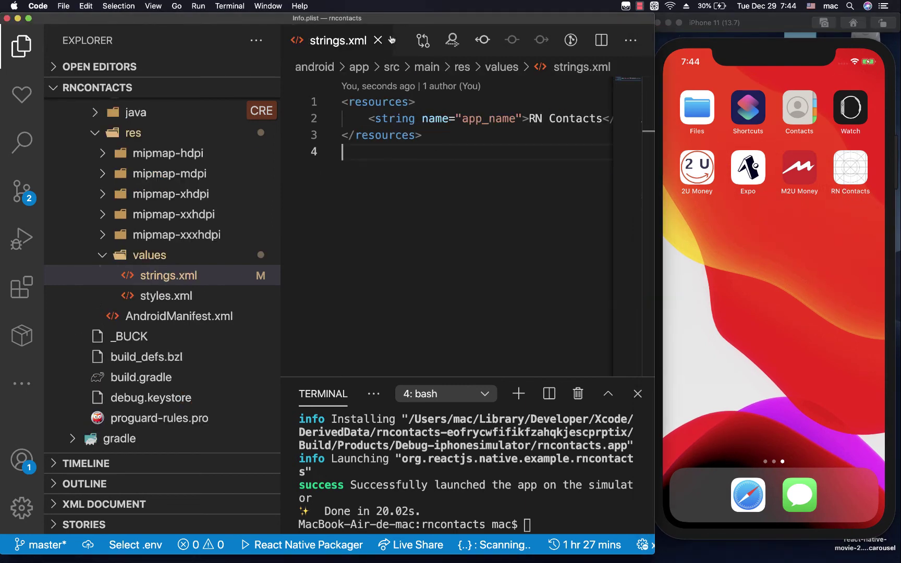
pyautogui.click(379, 40)
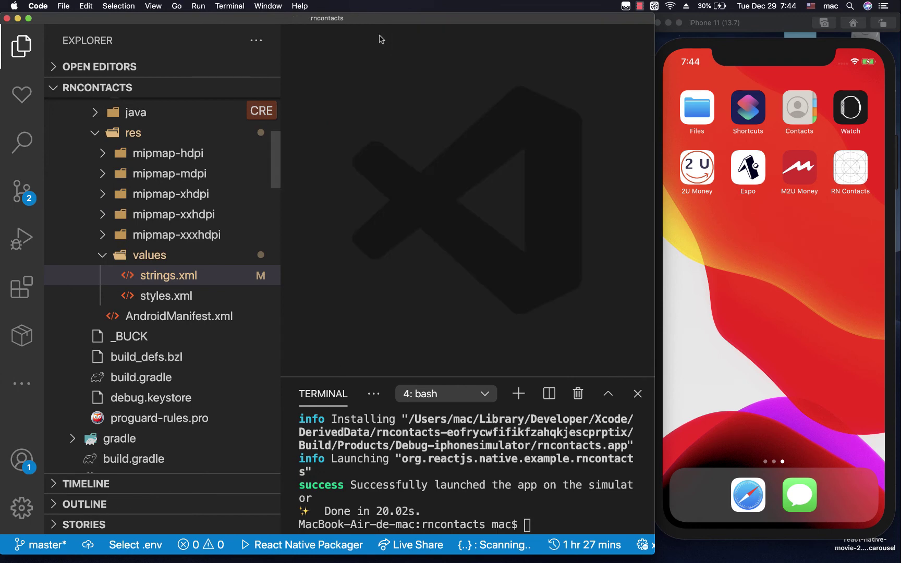